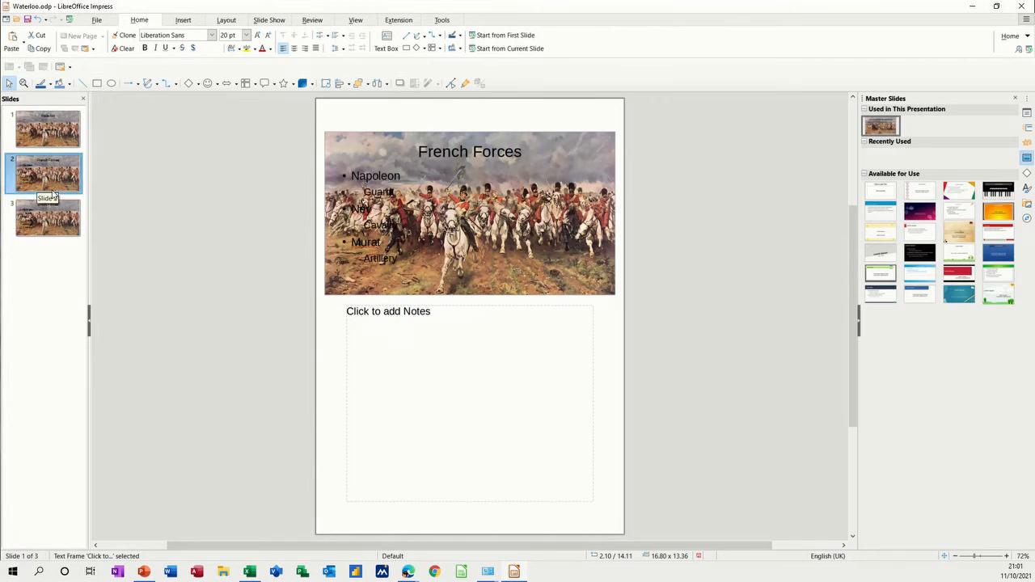
Add the speaker note "Wellington – born 1769 died 1852" to slide 3, British Forces
{"action": "left_click", "coordinate": [47, 218]}
{"action": "left_click", "coordinate": [388, 321]}
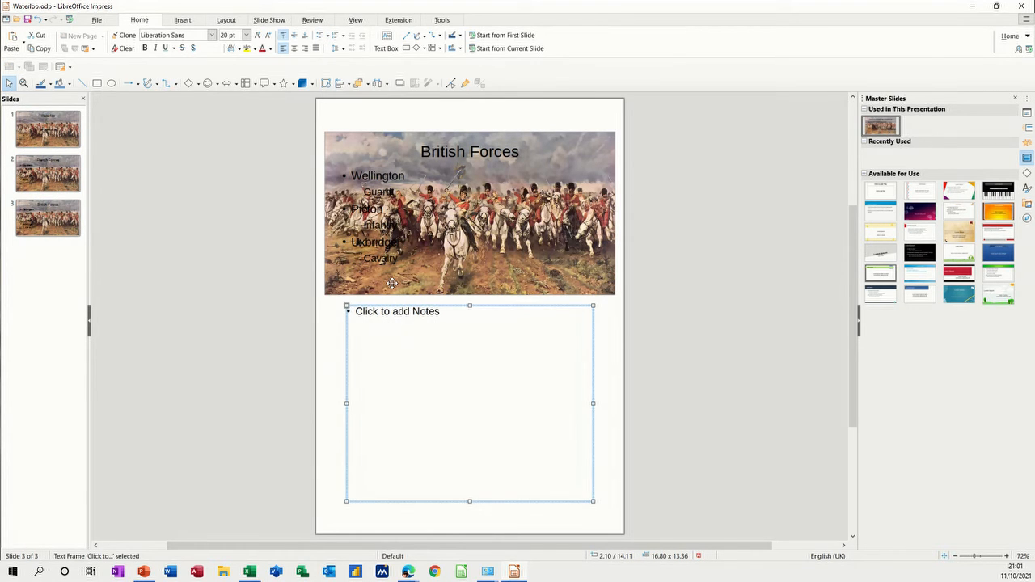
{"action": "left_click", "coordinate": [420, 321]}
{"action": "type", "text": "Wellington"}
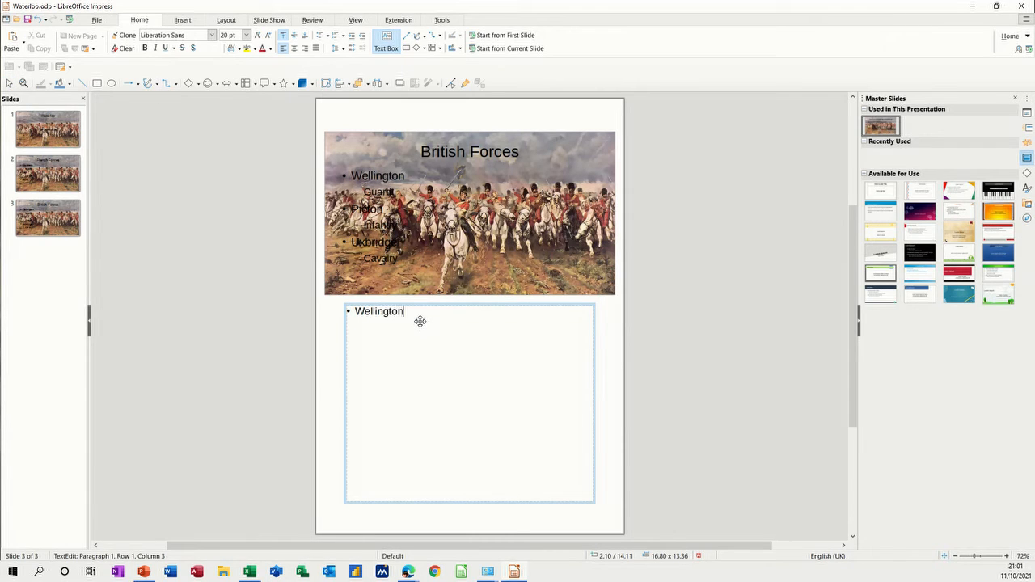
{"action": "type", "text": " - born 1769 died 1852"}
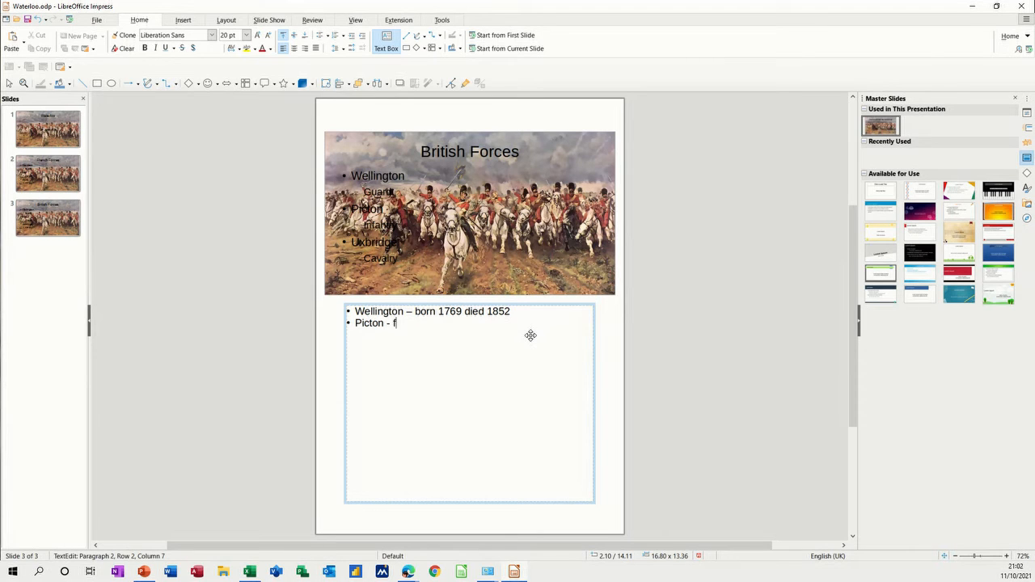
Add a second bullet to the slide's notes reading "Picton – forgot uniform shot in head"
{"action": "type", "text": "t uniform shot inhead"}
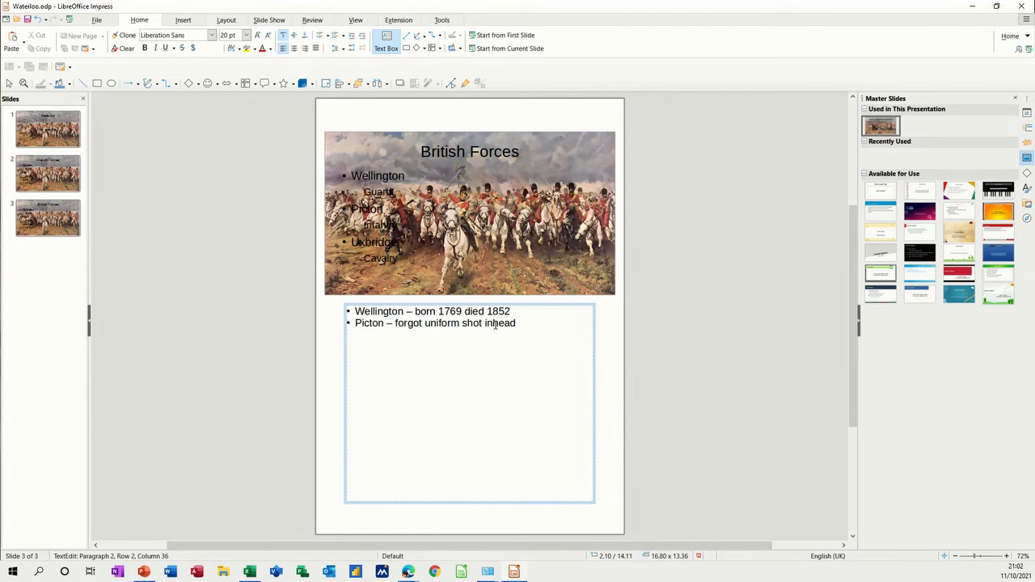
{"action": "left_click", "coordinate": [494, 326]}
{"action": "left_click", "coordinate": [539, 323]}
Add the note bullet "Uxbridge – lost leg, buried at Waterloo", correcting the misspelled "burried" with the spelling suggestion
{"action": "type", "text": "t le"}
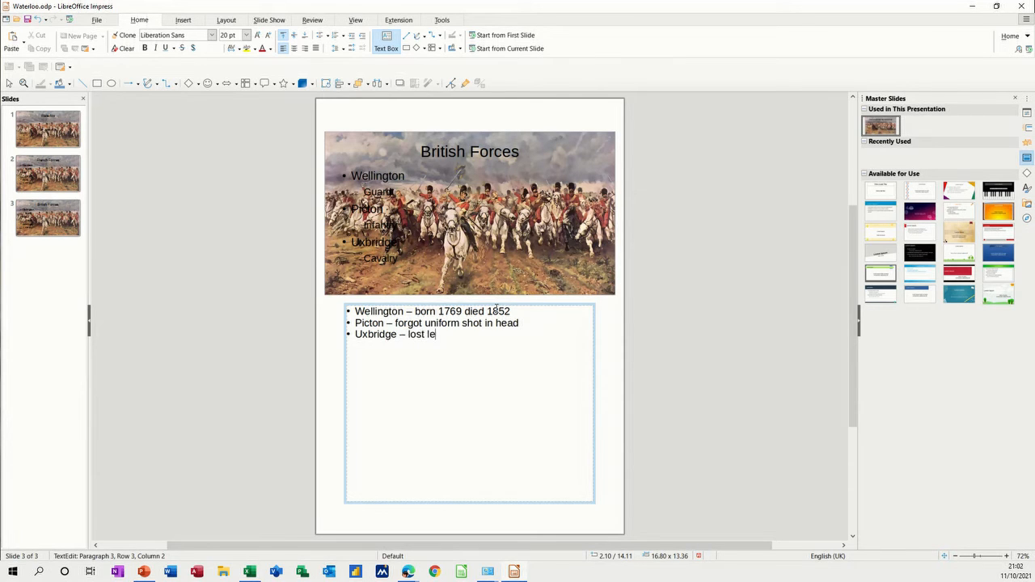
{"action": "type", "text": "g, burried at Waterloo"}
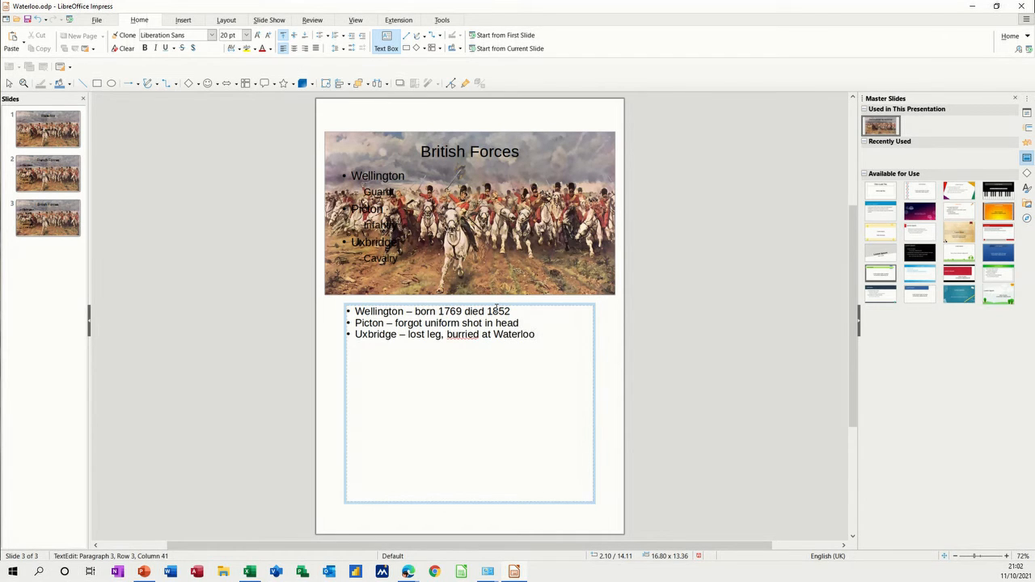
{"action": "right_click", "coordinate": [463, 338]}
{"action": "left_click", "coordinate": [482, 358]}
{"action": "left_click", "coordinate": [296, 104]}
Review the slides in Normal and Notes views, checking the notes pages, and return to slide 1 in Normal view
{"action": "left_click", "coordinate": [355, 20]}
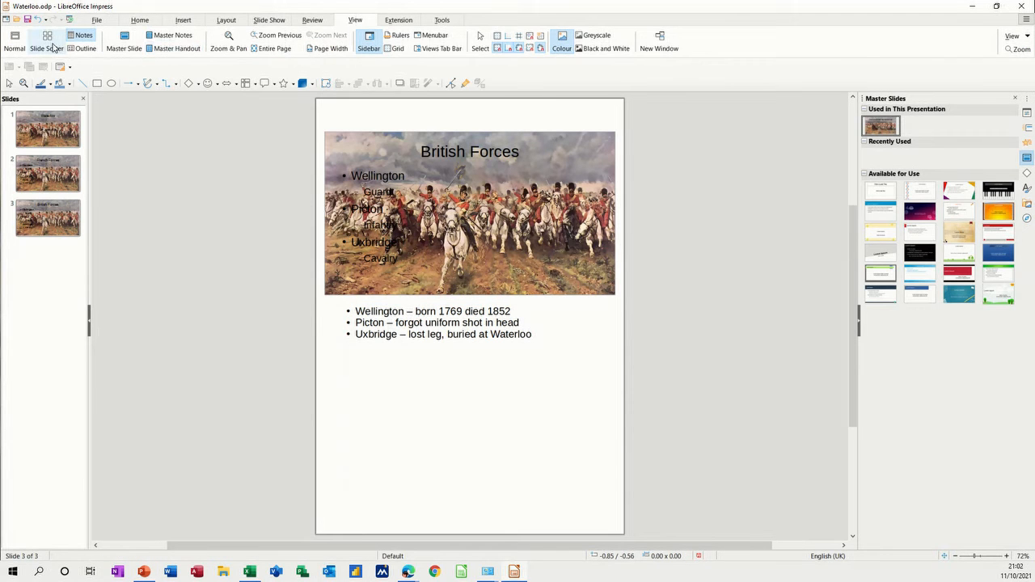
{"action": "left_click", "coordinate": [14, 42]}
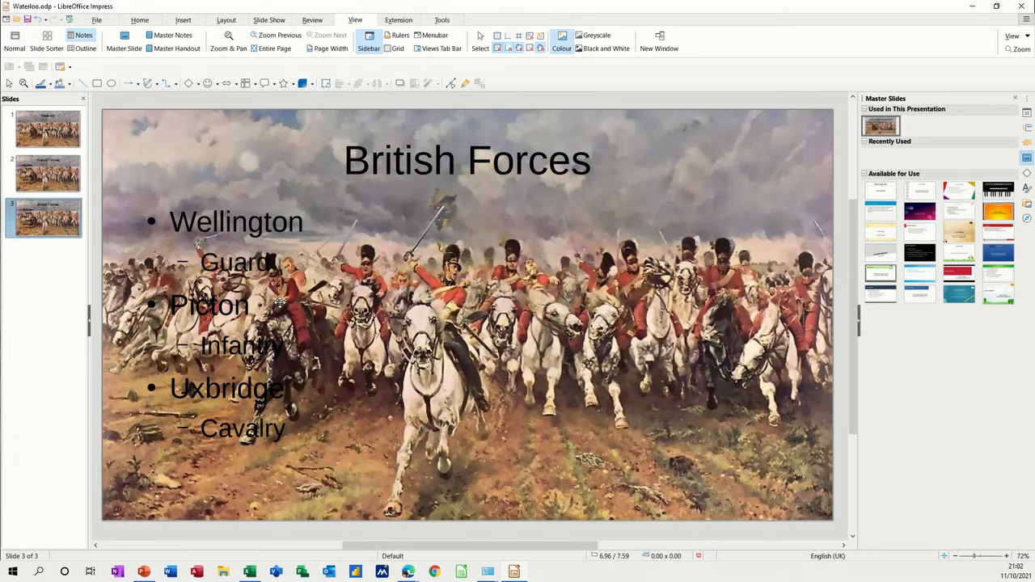
{"action": "left_click", "coordinate": [45, 180]}
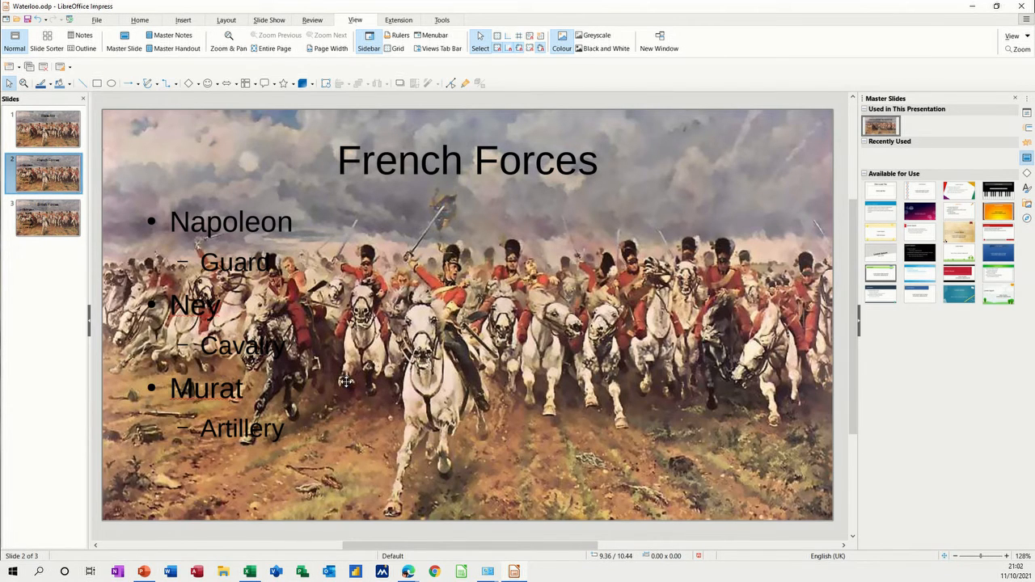
{"action": "left_click", "coordinate": [83, 35]}
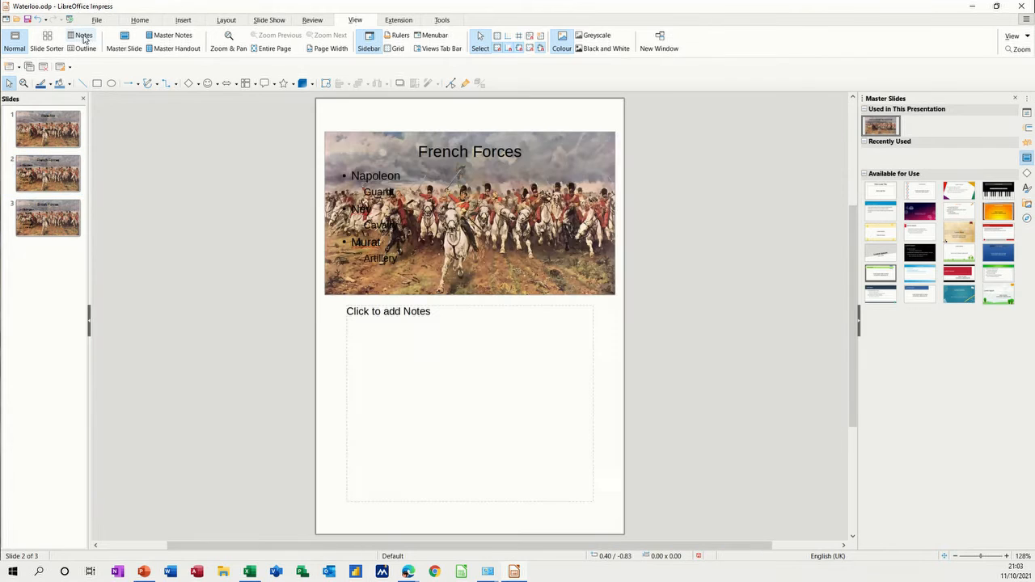
{"action": "left_click", "coordinate": [49, 216]}
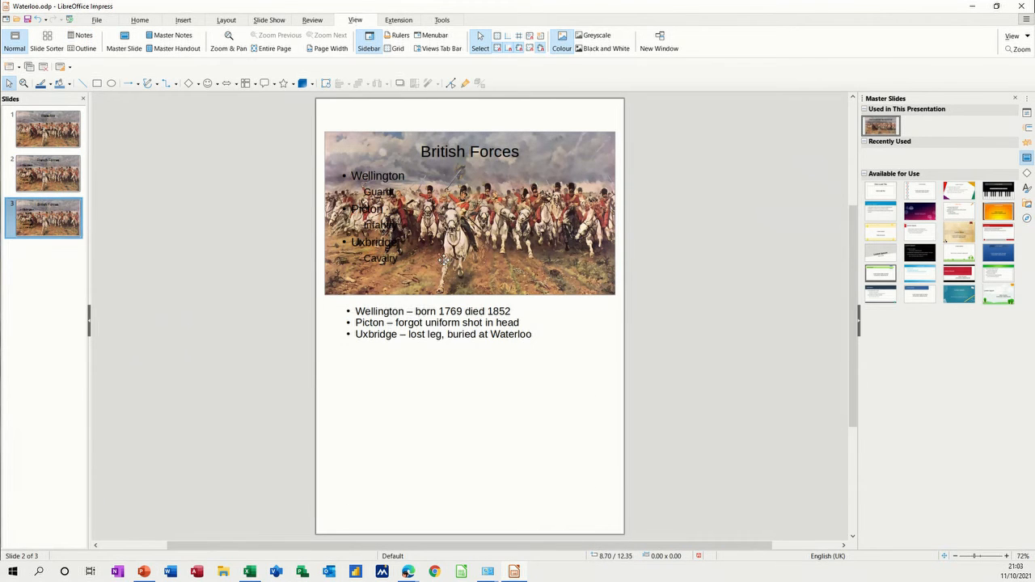
{"action": "left_click", "coordinate": [49, 130]}
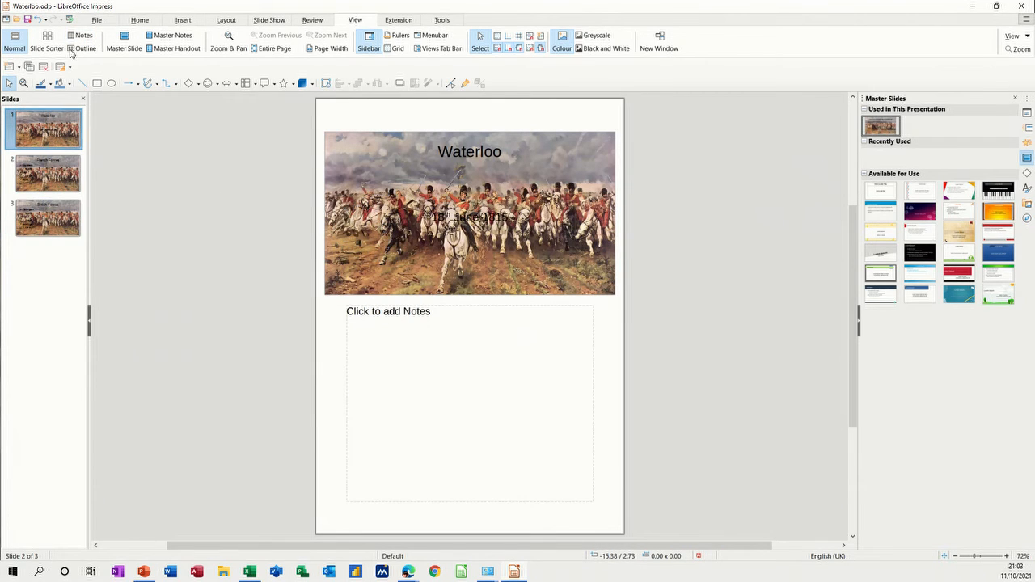
{"action": "left_click", "coordinate": [14, 39]}
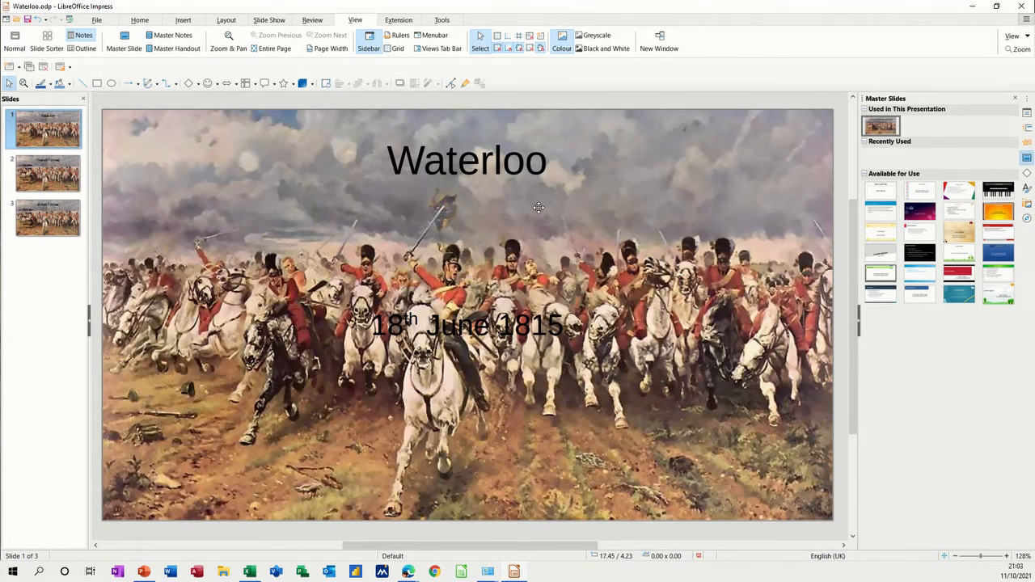
{"action": "left_click", "coordinate": [57, 138]}
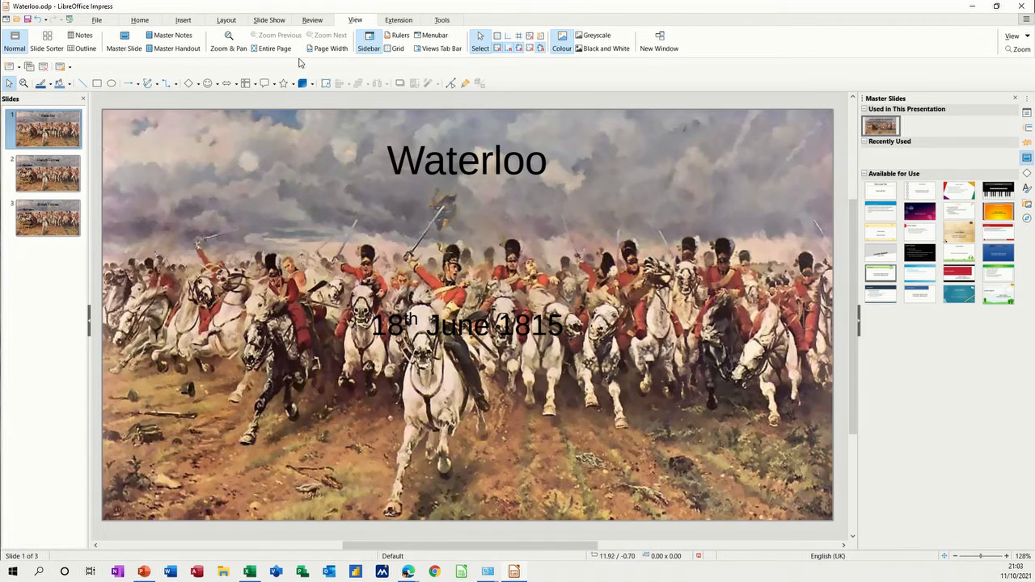
Set the Dissolve slide transition, apply it to all slides, and preview it on slide 2
{"action": "left_click", "coordinate": [269, 22]}
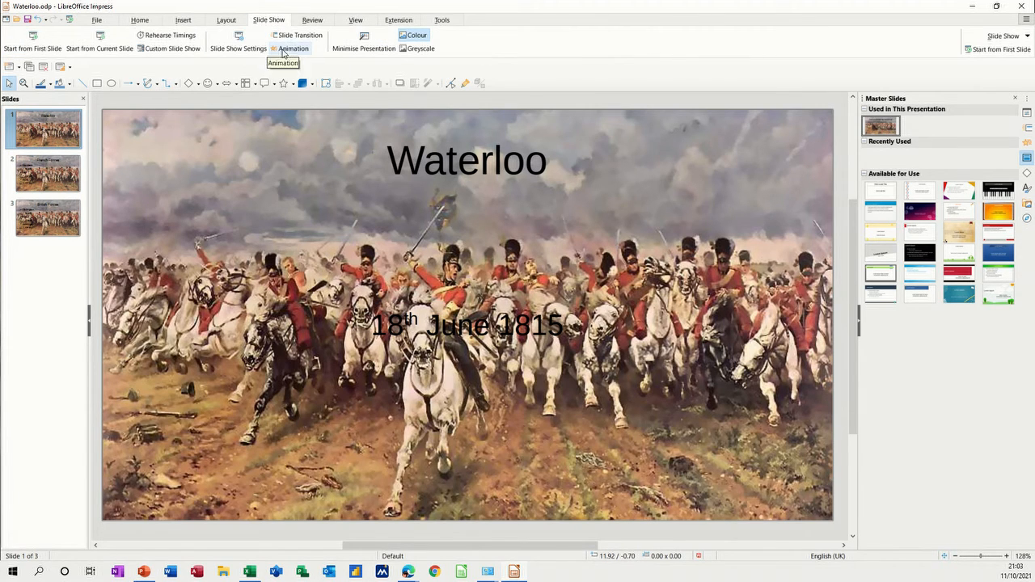
{"action": "left_click", "coordinate": [1029, 131]}
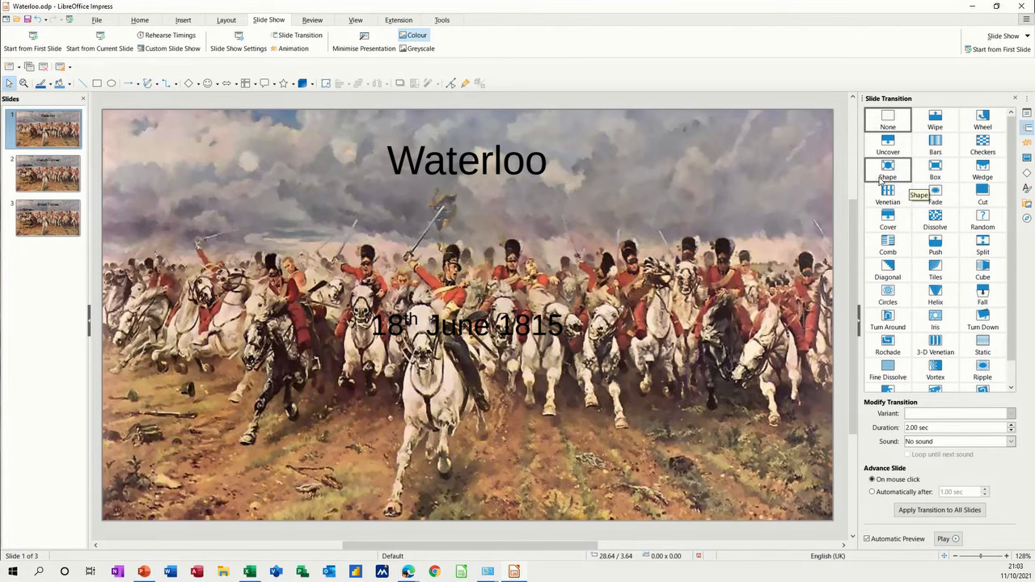
{"action": "left_click", "coordinate": [1027, 158]}
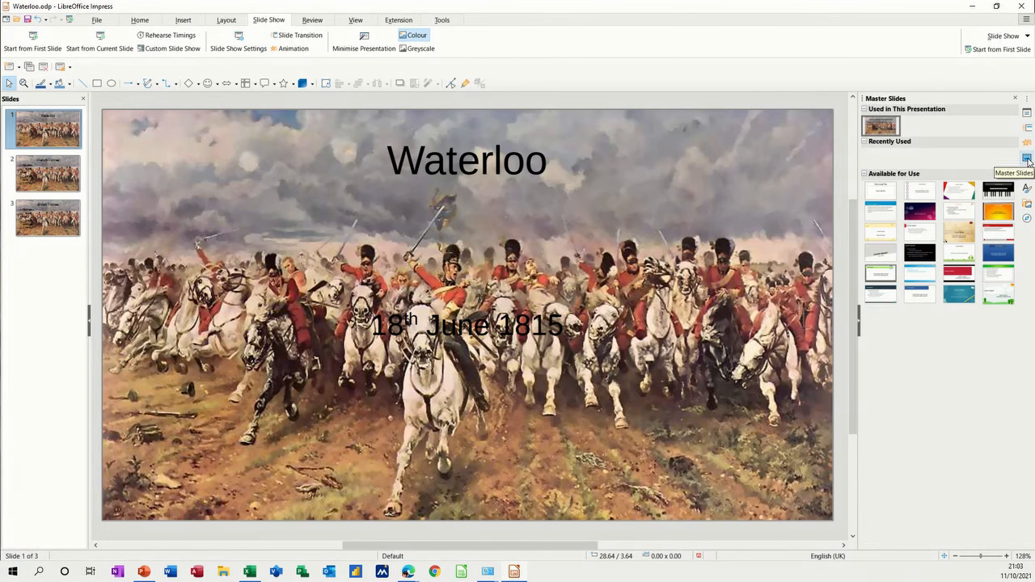
{"action": "left_click", "coordinate": [284, 53]}
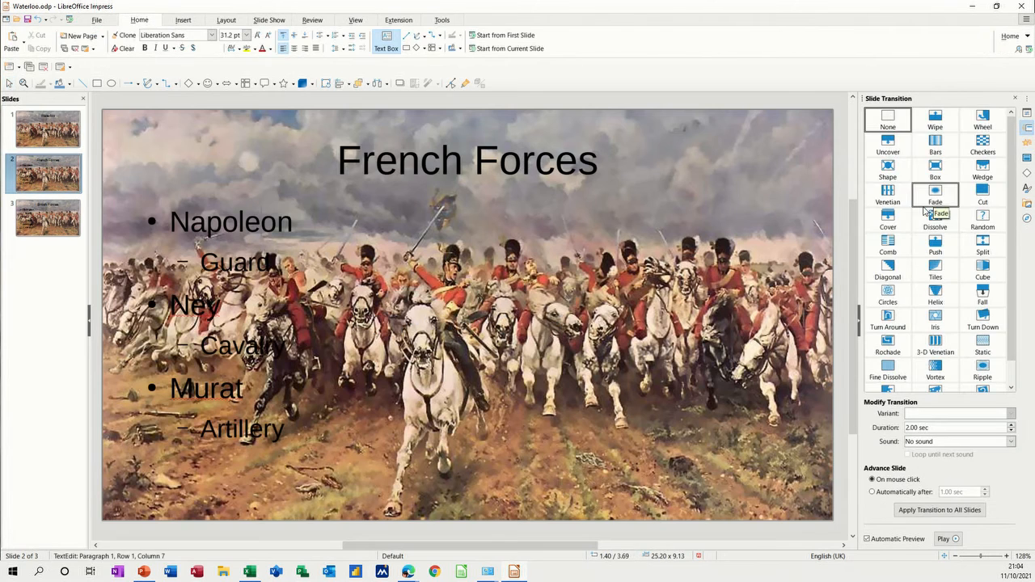
{"action": "left_click", "coordinate": [925, 224]}
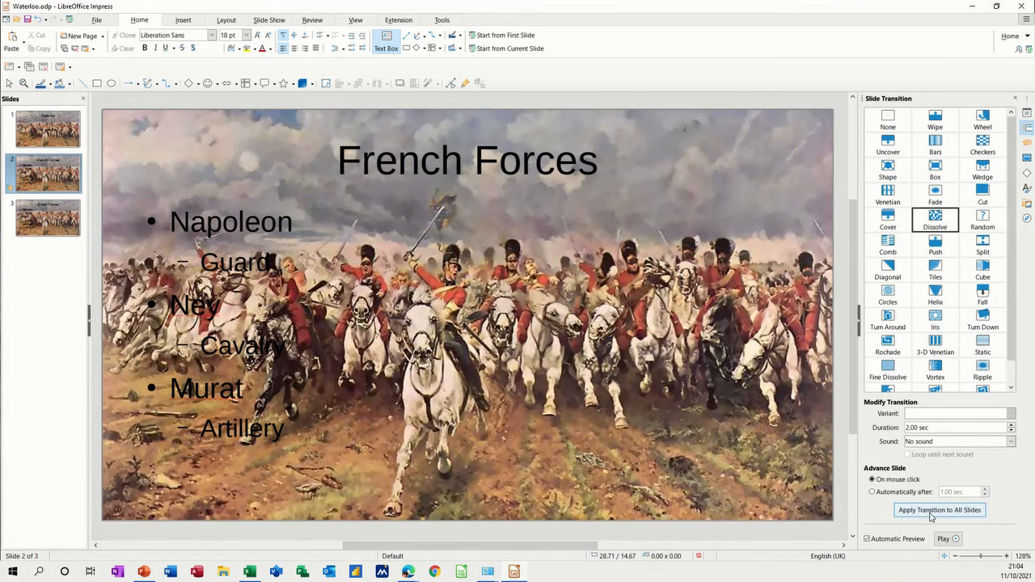
{"action": "left_click", "coordinate": [927, 514]}
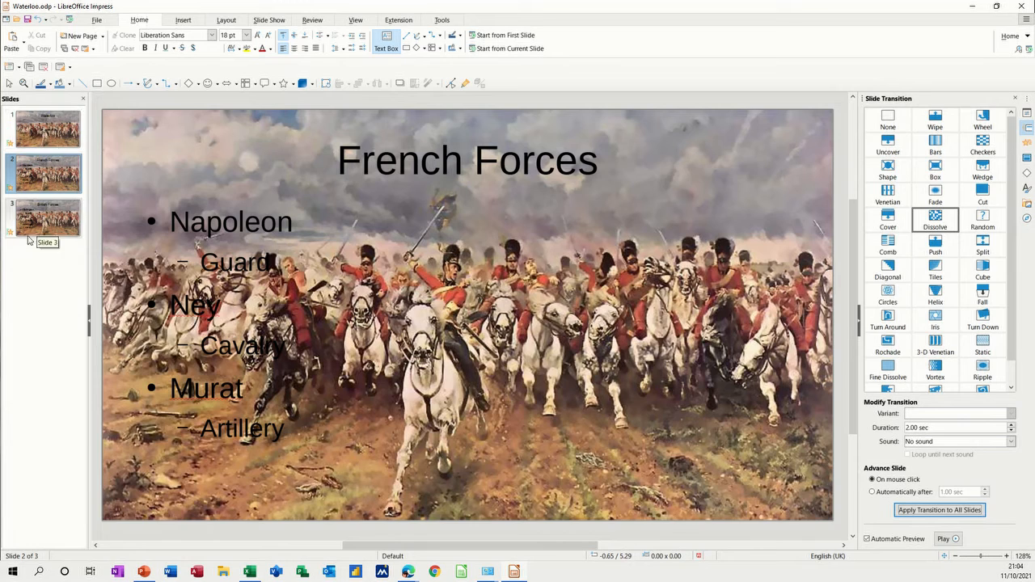
{"action": "left_click", "coordinate": [11, 191]}
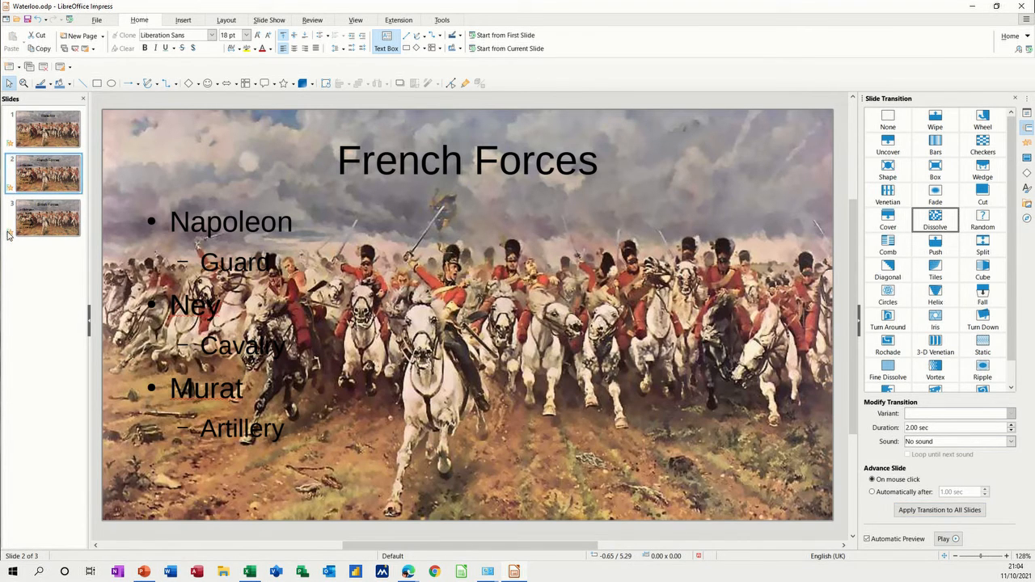
Open the animation settings and select the whole bulleted text frame on the French Forces slide
{"action": "left_click", "coordinate": [1026, 144]}
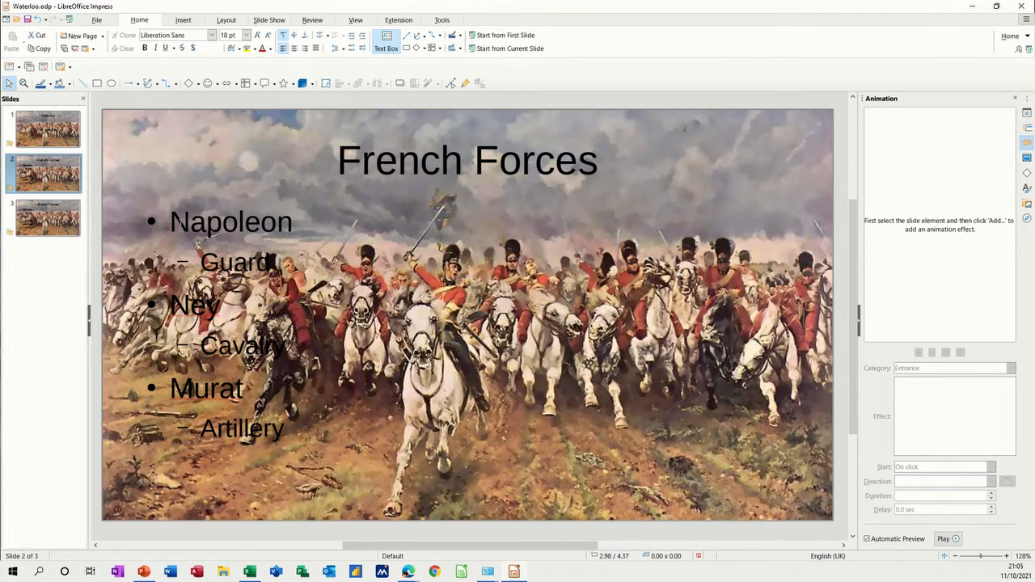
{"action": "left_click", "coordinate": [171, 223]}
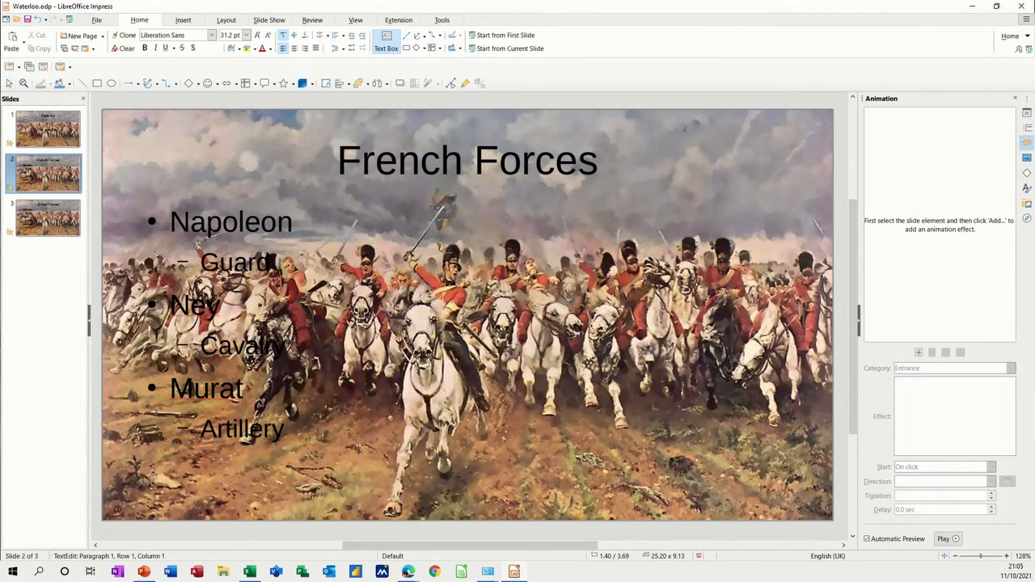
{"action": "left_click", "coordinate": [150, 219]}
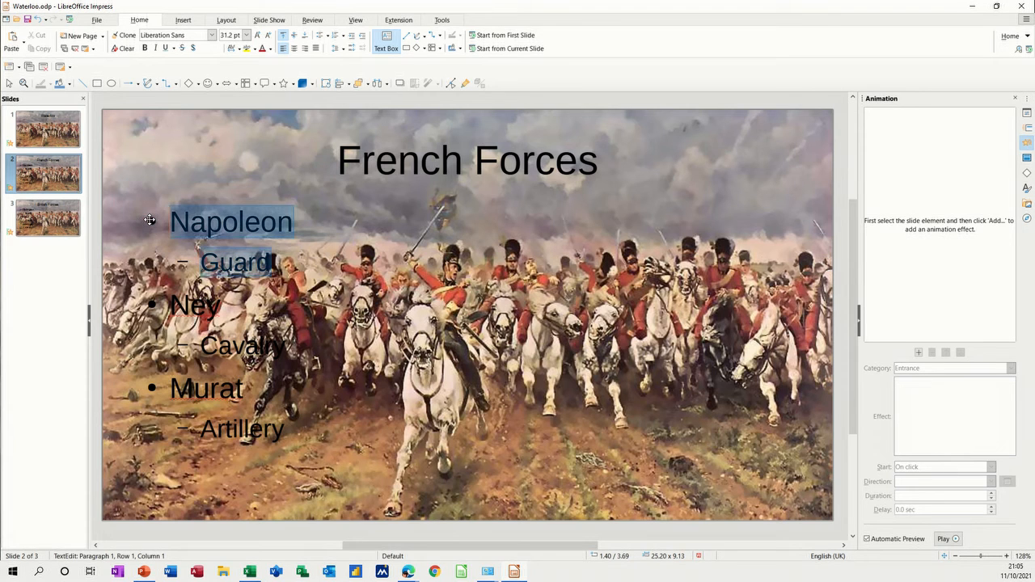
{"action": "key", "text": "Escape"}
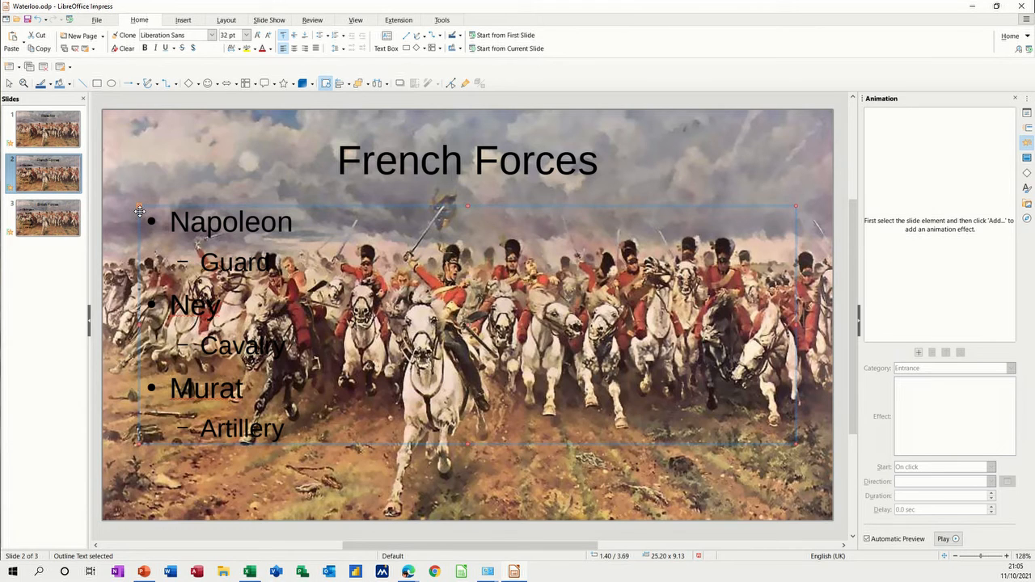
{"action": "left_click", "coordinate": [139, 211]}
{"action": "left_click", "coordinate": [159, 207]}
{"action": "left_click", "coordinate": [343, 158]}
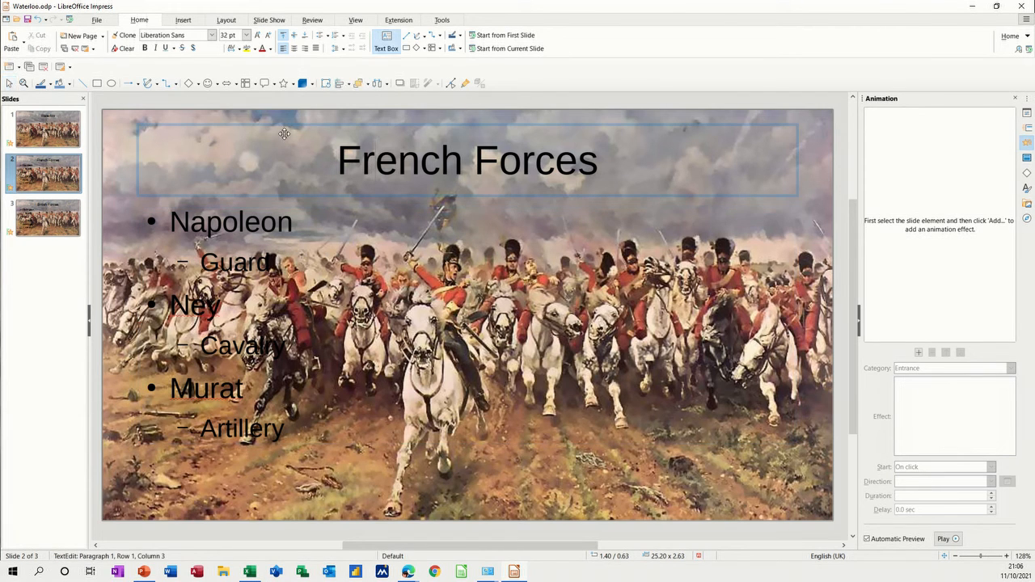
{"action": "left_click", "coordinate": [284, 129]}
{"action": "left_click", "coordinate": [175, 216]}
{"action": "left_click", "coordinate": [140, 223]}
{"action": "left_click", "coordinate": [145, 223]}
{"action": "left_click", "coordinate": [144, 222]}
{"action": "left_click", "coordinate": [138, 224]}
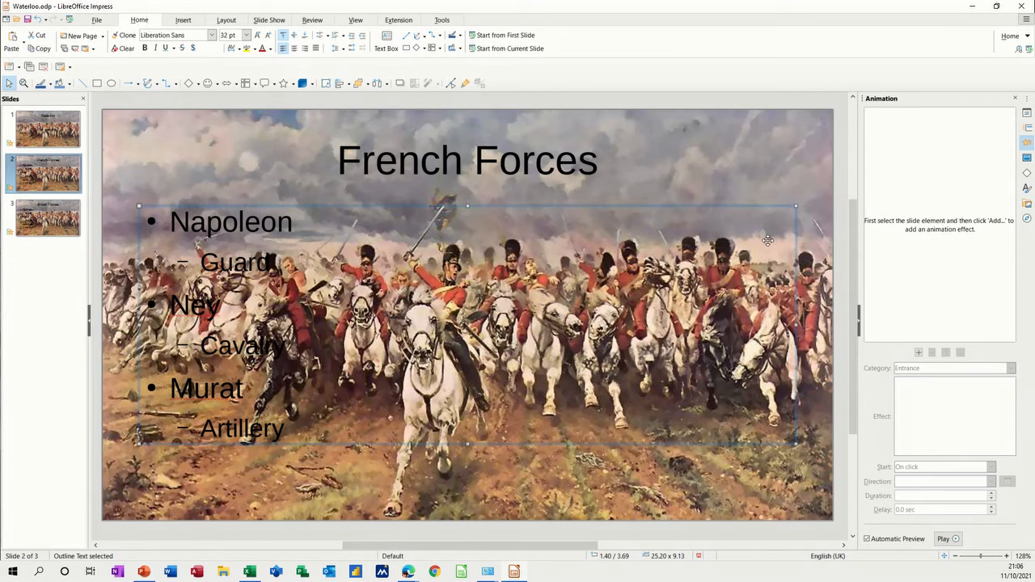
Add an entrance animation to the bulleted text frame and set its effect to Dissolve In
{"action": "left_click", "coordinate": [919, 351]}
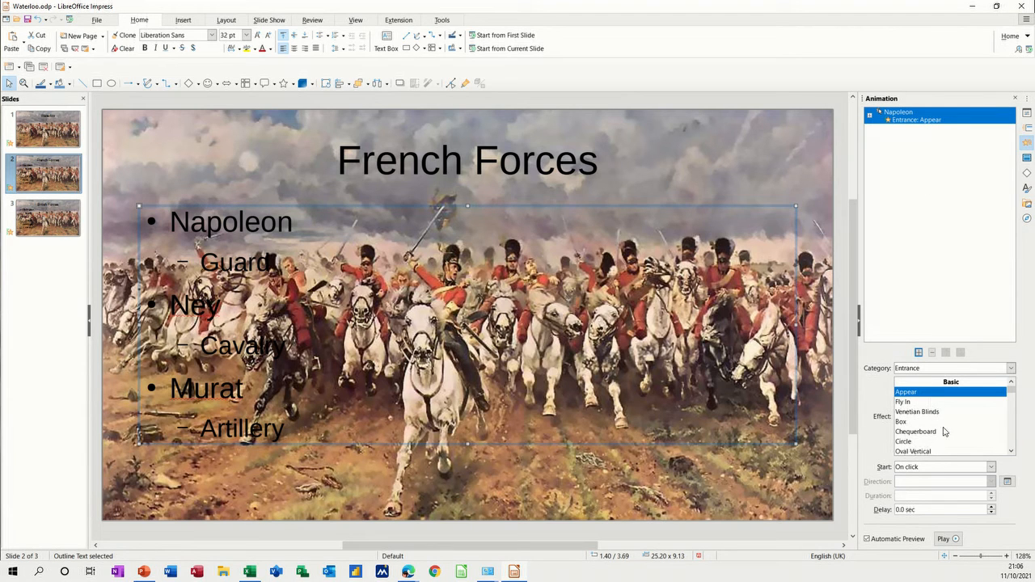
{"action": "left_click", "coordinate": [918, 438]}
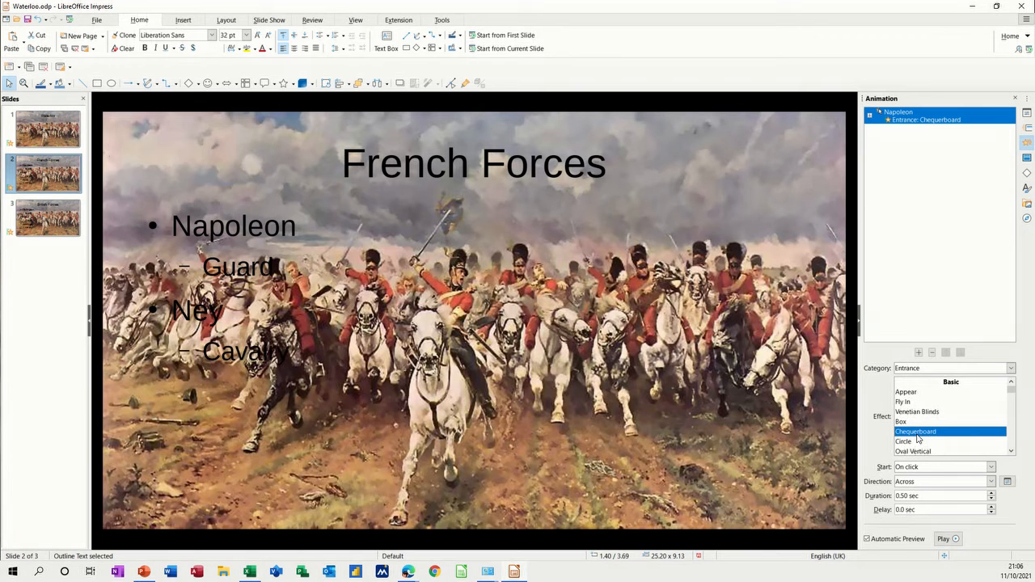
{"action": "scroll", "coordinate": [919, 442], "scroll_direction": "down", "scroll_amount": 2}
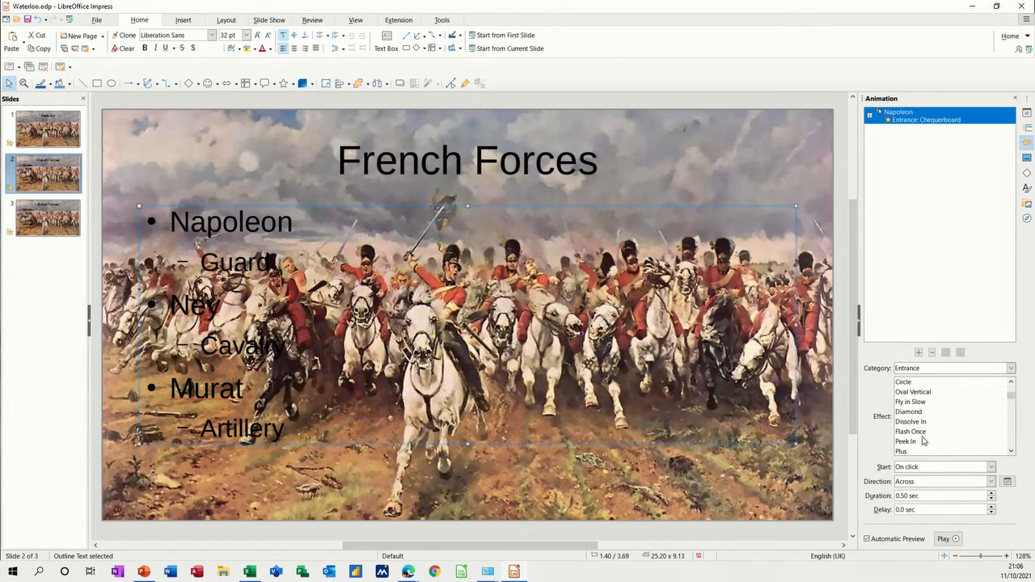
{"action": "left_click", "coordinate": [912, 422]}
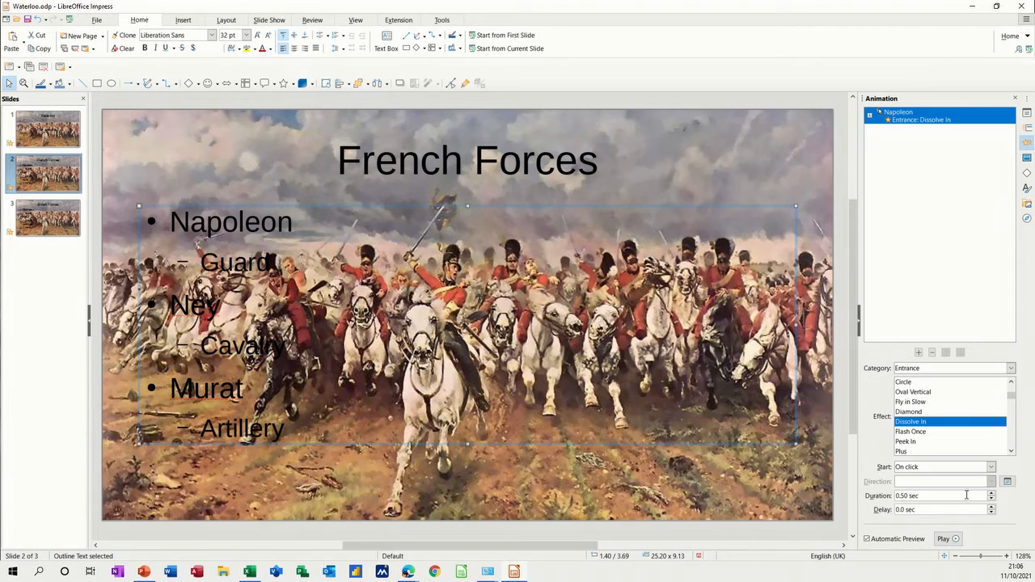
Group the bulleted text's entrance animation by 2nd level paragraphs in its effect options
{"action": "left_click", "coordinate": [991, 467]}
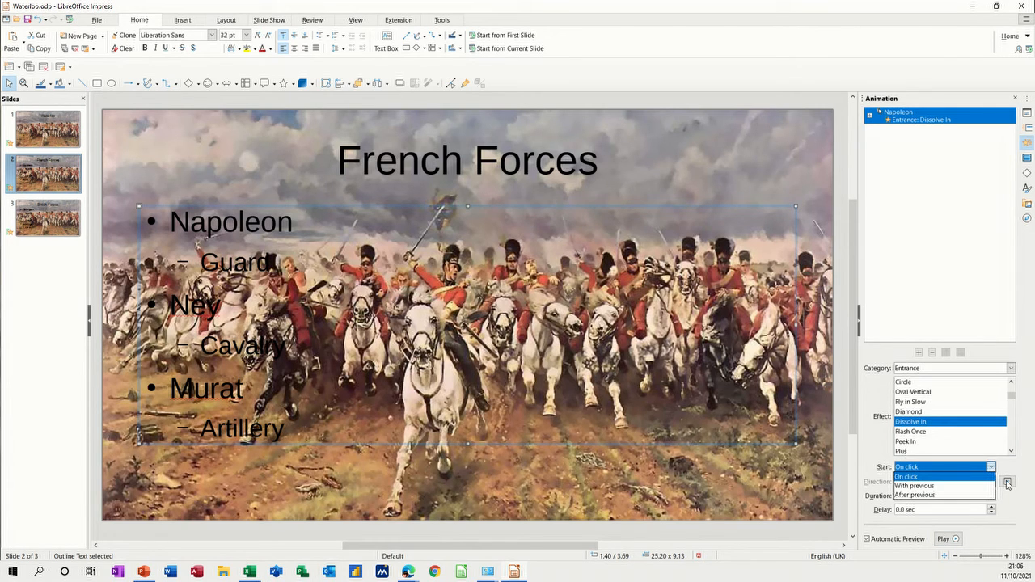
{"action": "left_click", "coordinate": [1008, 485]}
{"action": "left_click", "coordinate": [1008, 483]}
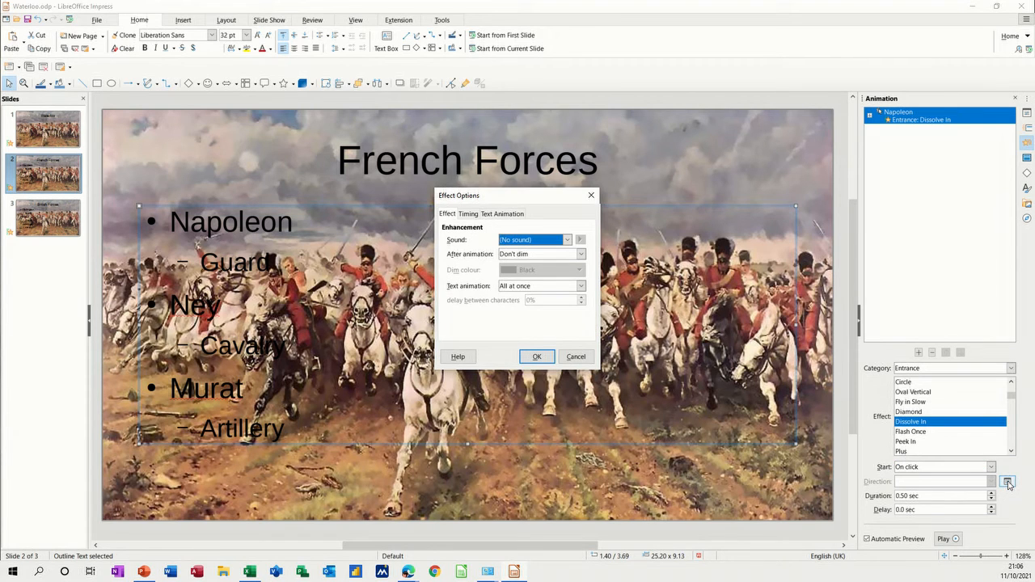
{"action": "left_click", "coordinate": [495, 215]}
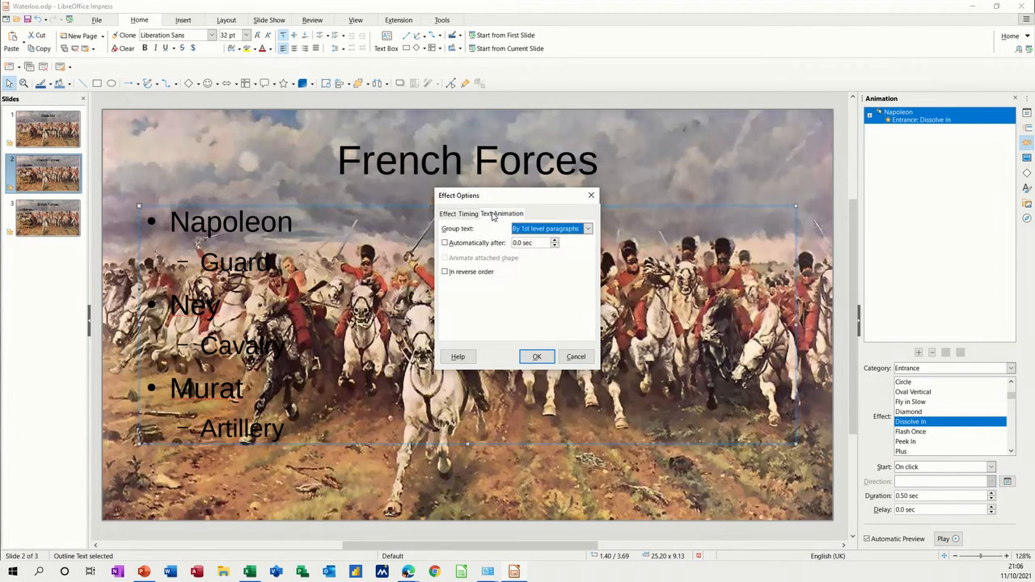
{"action": "left_click", "coordinate": [588, 230]}
{"action": "left_click", "coordinate": [543, 268]}
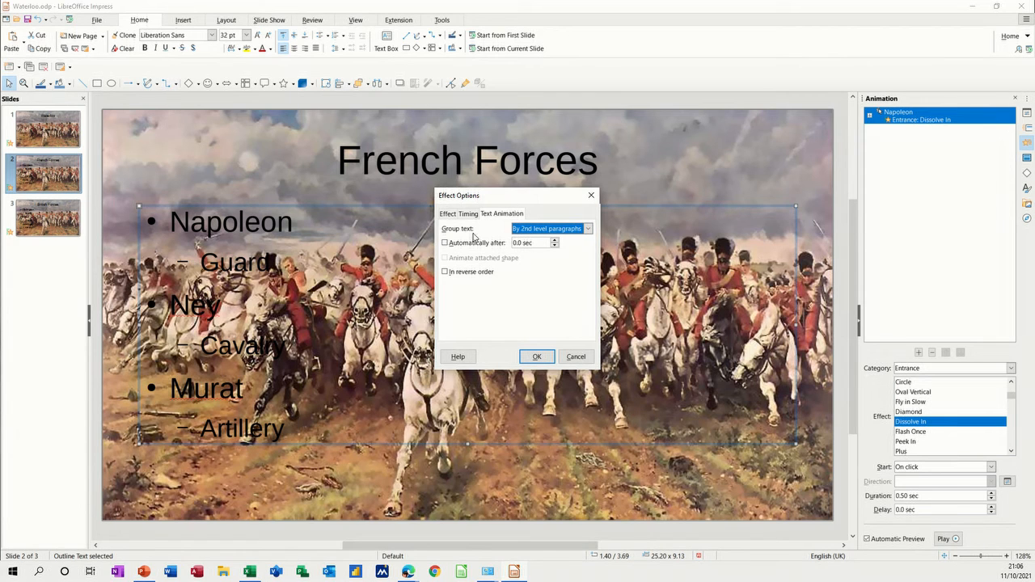
Set the entrance effect to dim with colour after the animation, using Light Gold 1, and apply the effect options
{"action": "left_click", "coordinate": [468, 216]}
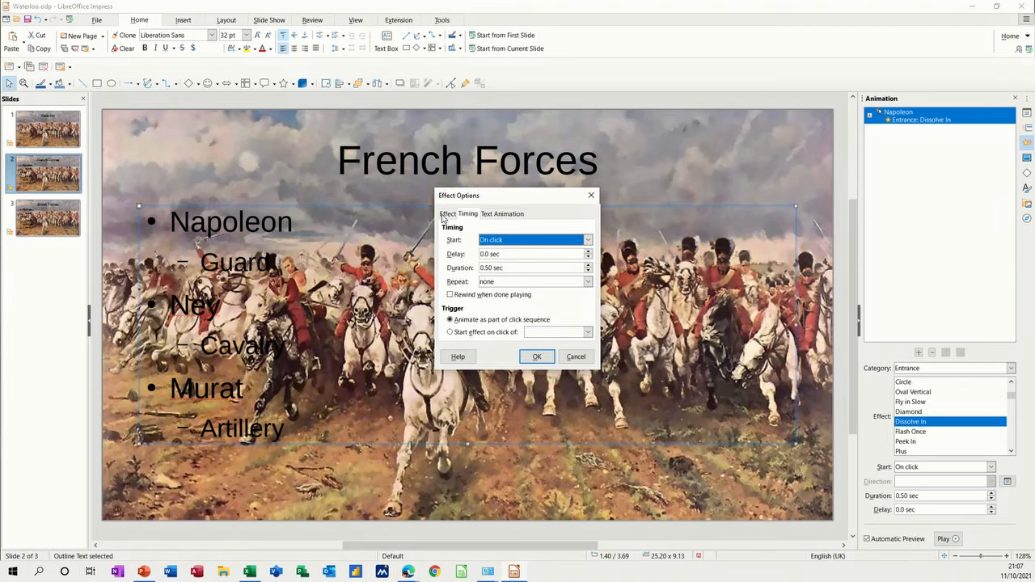
{"action": "left_click", "coordinate": [445, 215]}
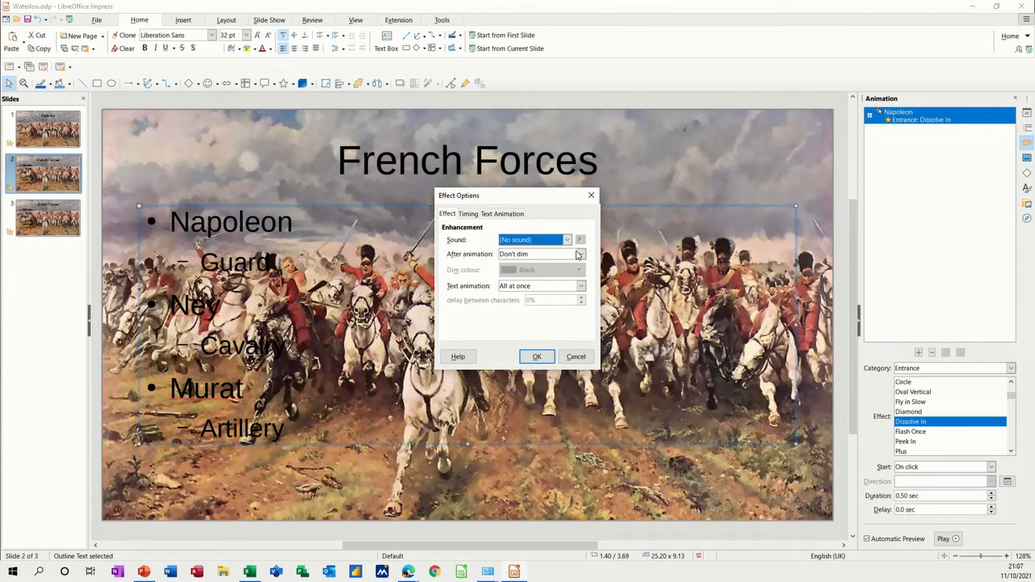
{"action": "left_click", "coordinate": [580, 254]}
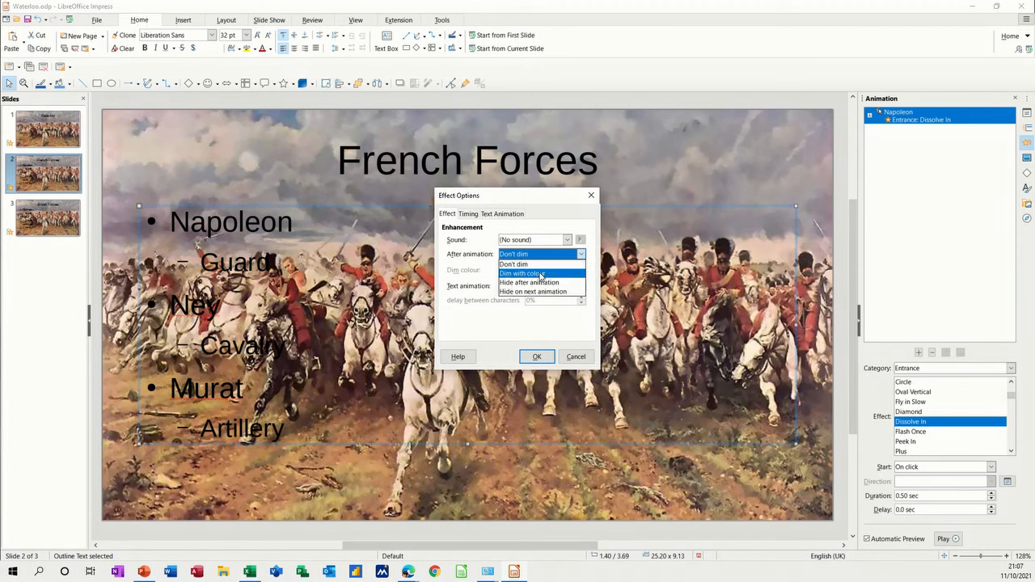
{"action": "left_click", "coordinate": [556, 273]}
{"action": "left_click", "coordinate": [579, 271]}
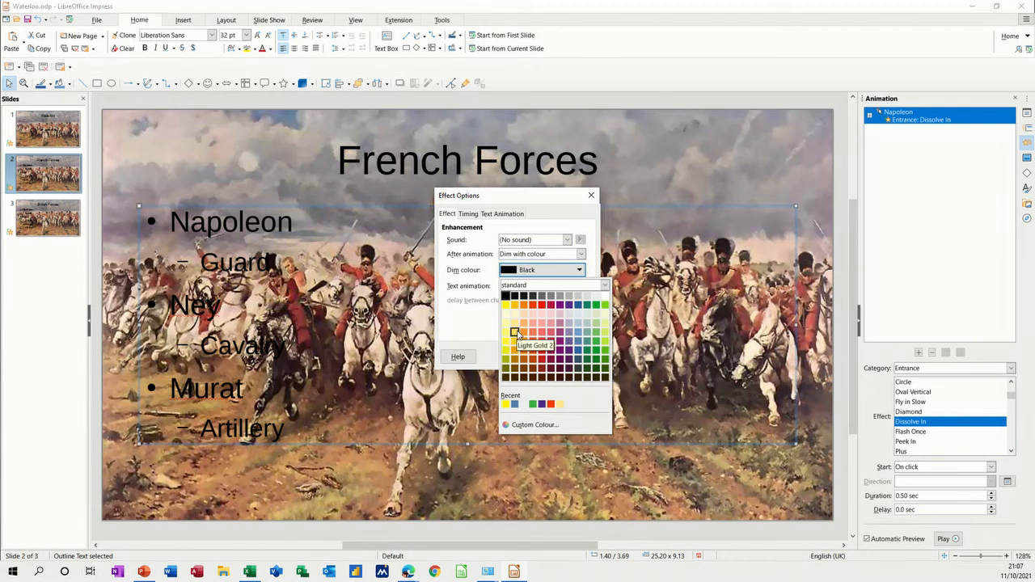
{"action": "left_click", "coordinate": [514, 340]}
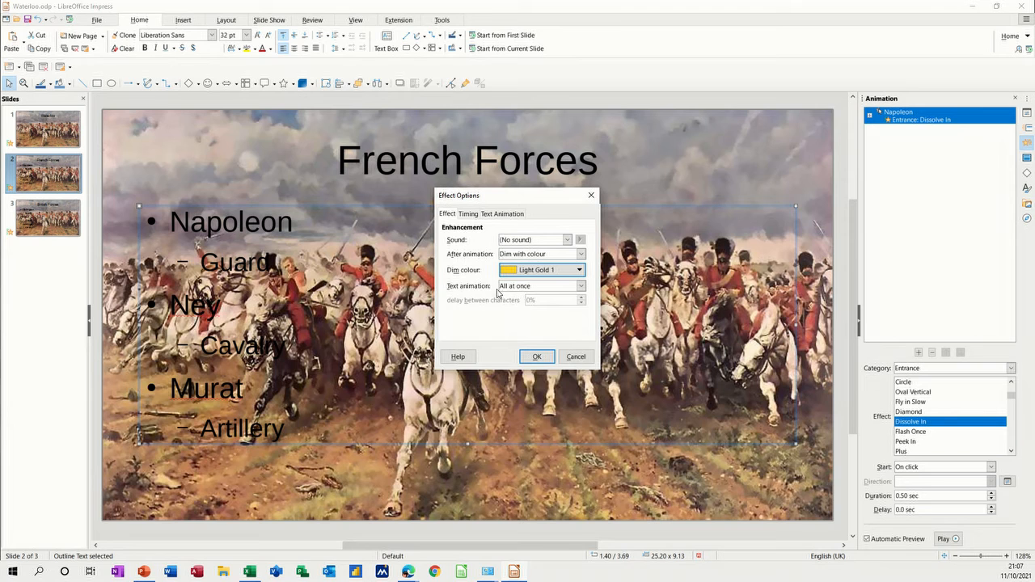
{"action": "left_click", "coordinate": [534, 356]}
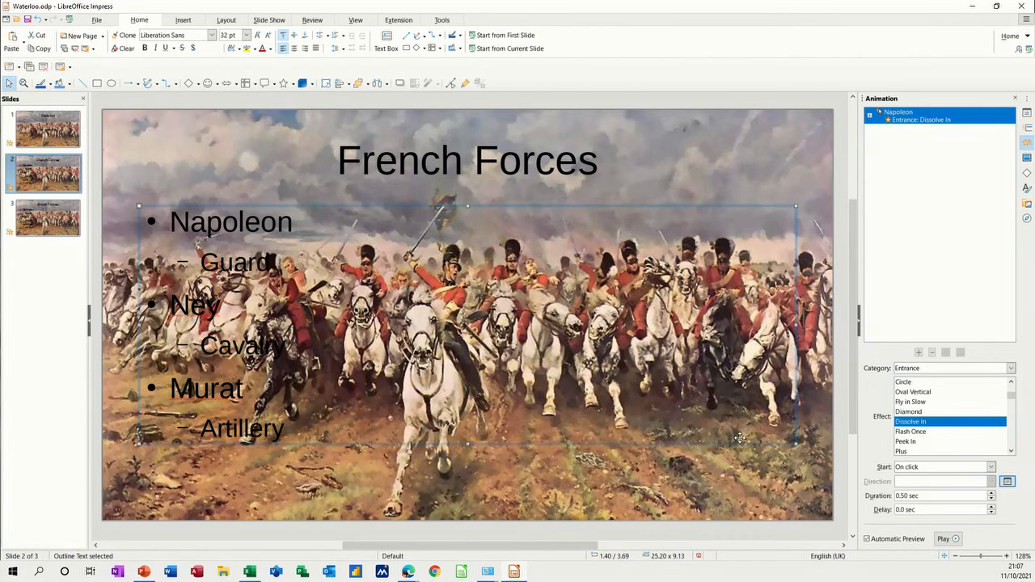
Preview the animation, run the slide show from the first slide through the French Forces bullets, and exit the show
{"action": "left_click", "coordinate": [942, 539]}
{"action": "left_click", "coordinate": [266, 21]}
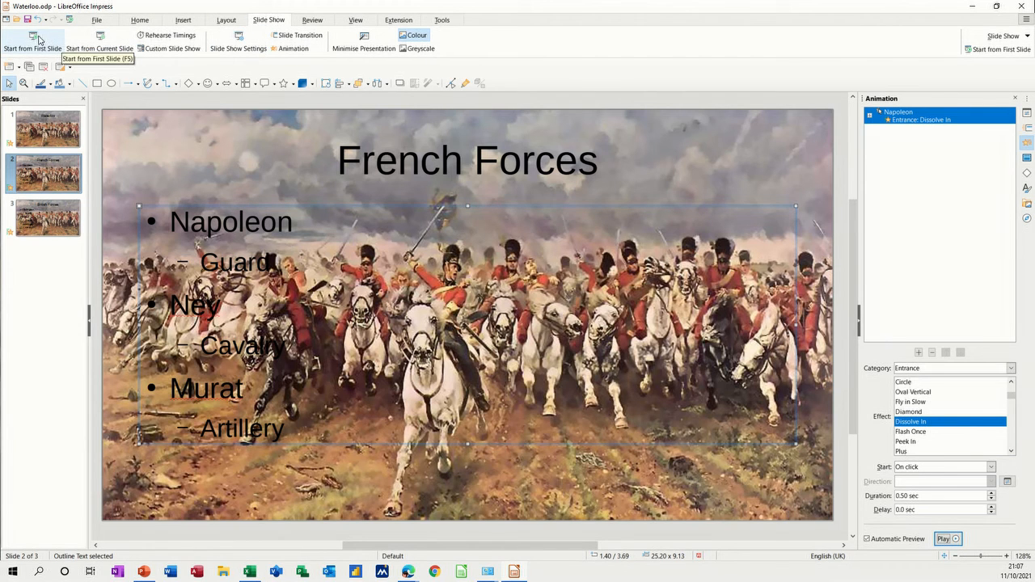
{"action": "left_click", "coordinate": [37, 44]}
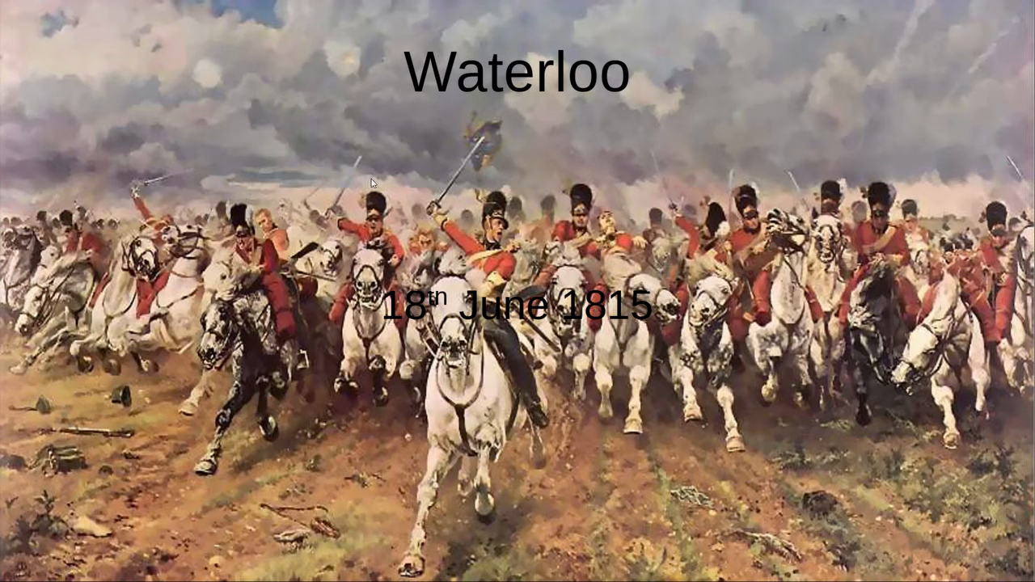
{"action": "left_click", "coordinate": [371, 178]}
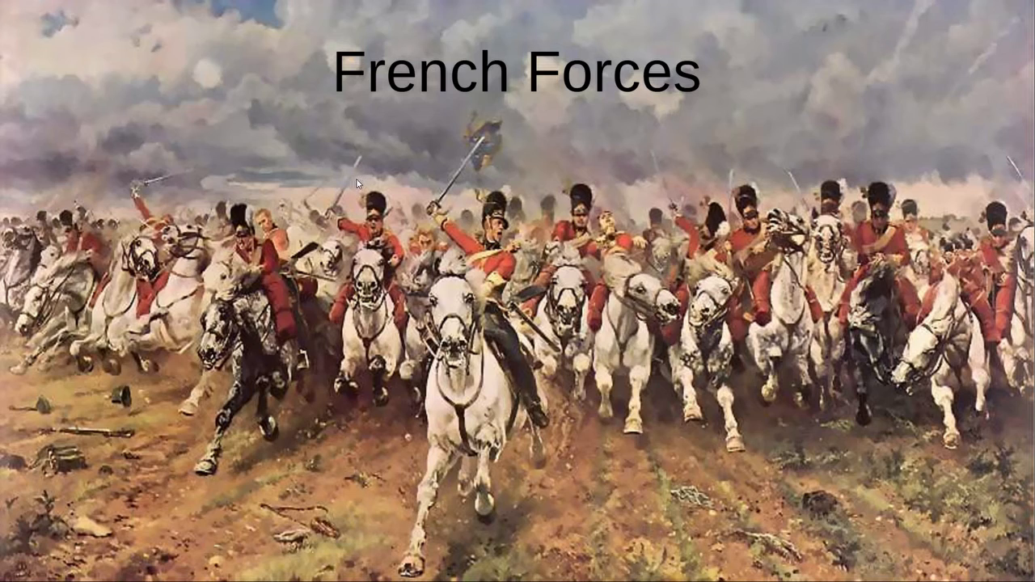
{"action": "left_click", "coordinate": [355, 178]}
{"action": "left_click", "coordinate": [356, 179]}
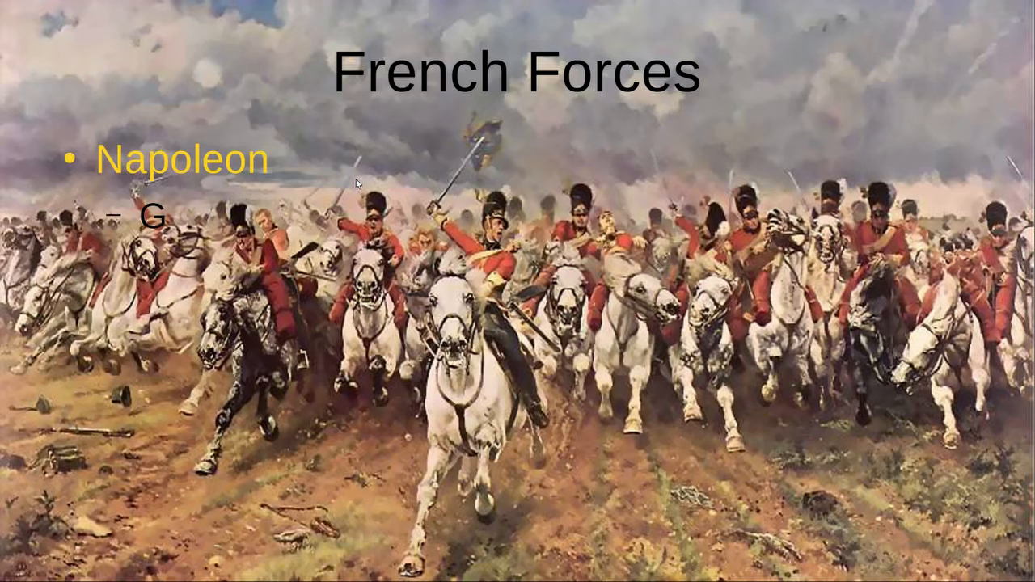
{"action": "left_click", "coordinate": [356, 179]}
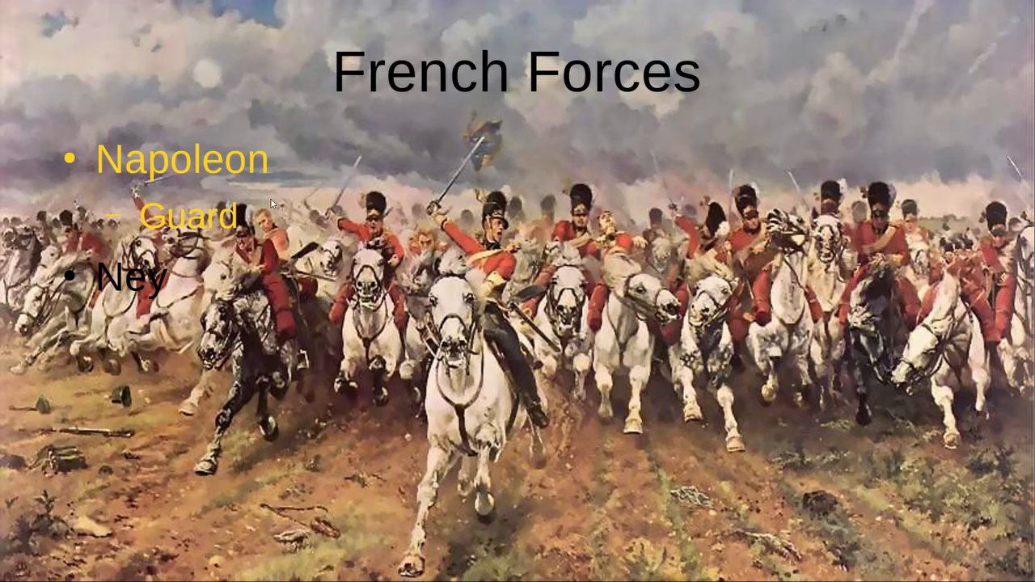
{"action": "key", "text": "Escape"}
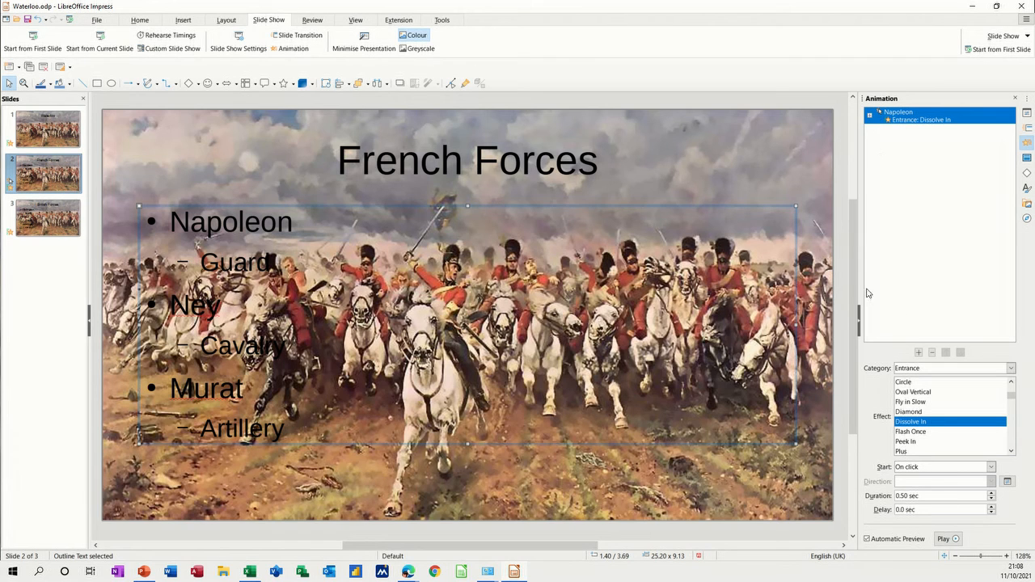
Add a second Dissolve In entrance animation to the bulleted text, switch the effect category to Exit, and play the preview
{"action": "left_click", "coordinate": [918, 353]}
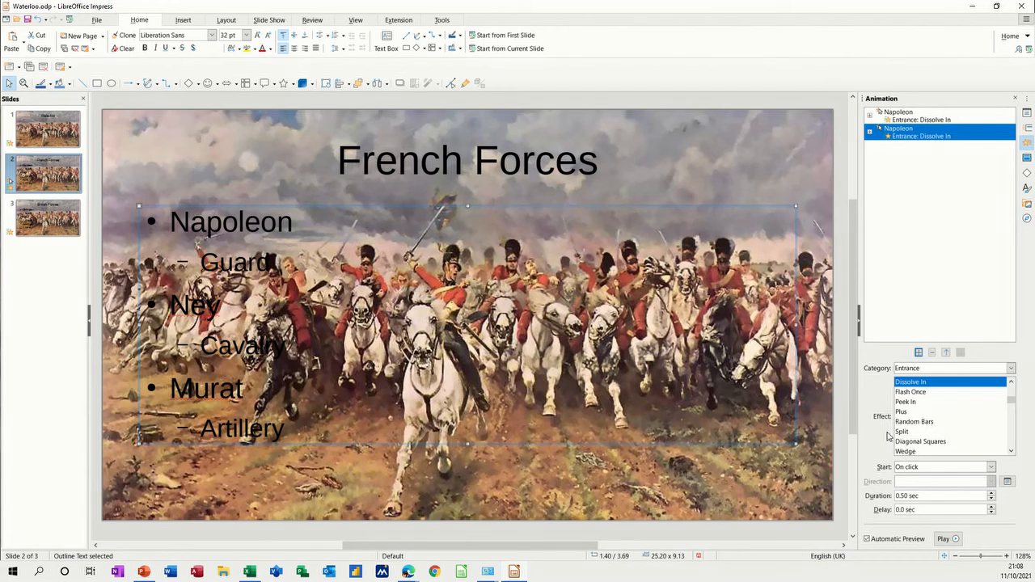
{"action": "scroll", "coordinate": [925, 427], "scroll_direction": "down", "scroll_amount": 1}
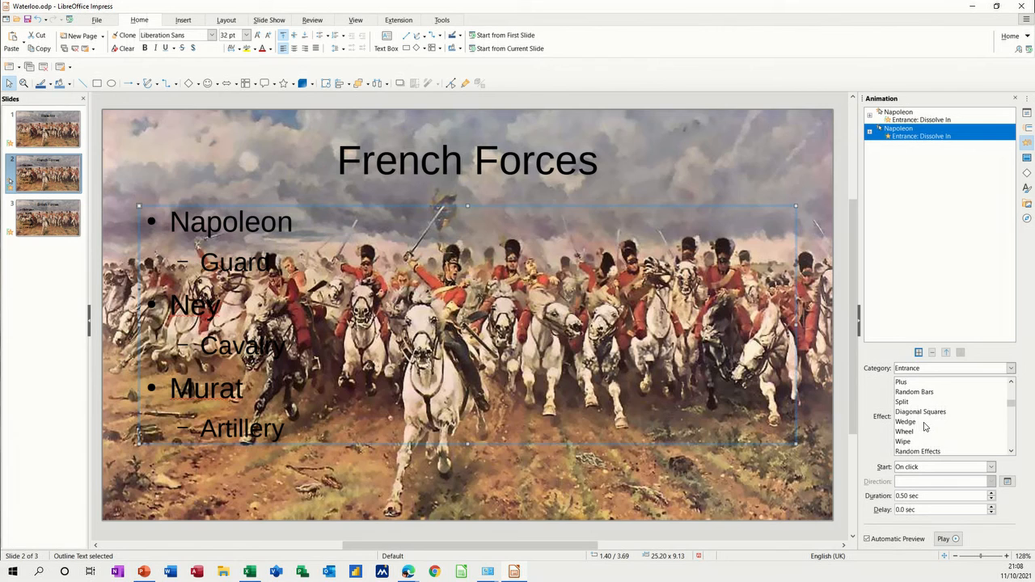
{"action": "left_click", "coordinate": [1010, 369]}
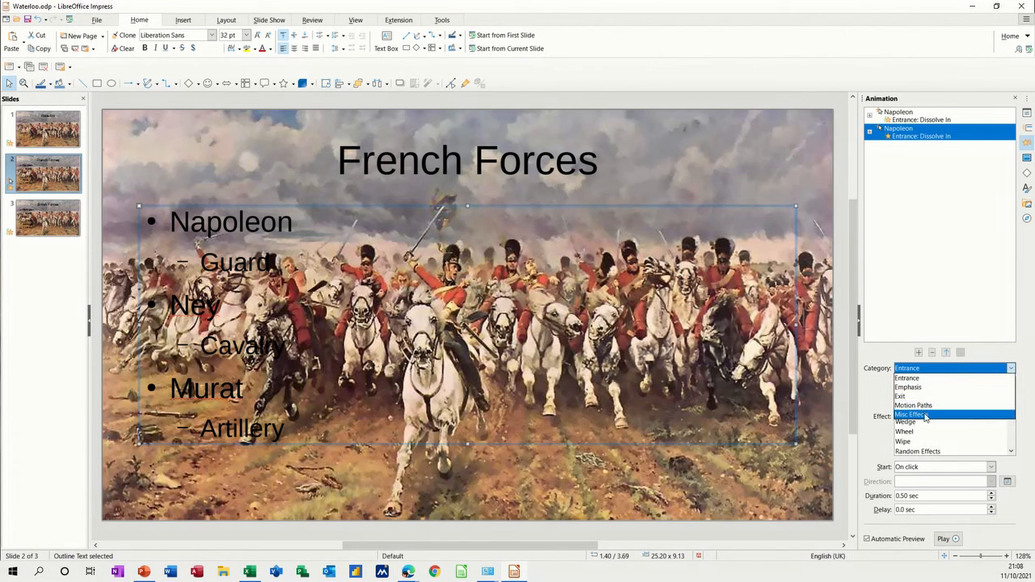
{"action": "left_click", "coordinate": [918, 396]}
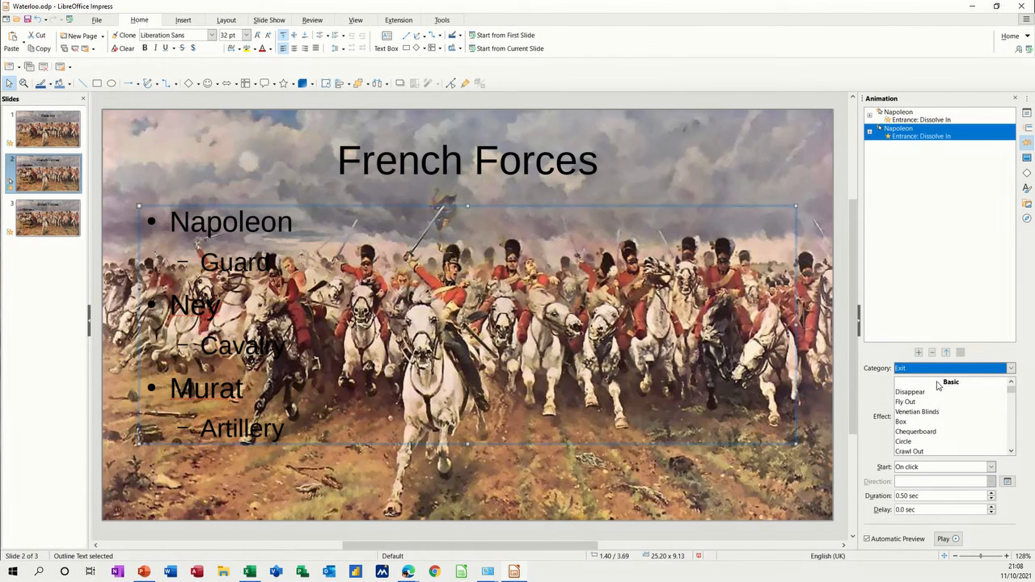
{"action": "left_click", "coordinate": [936, 535]}
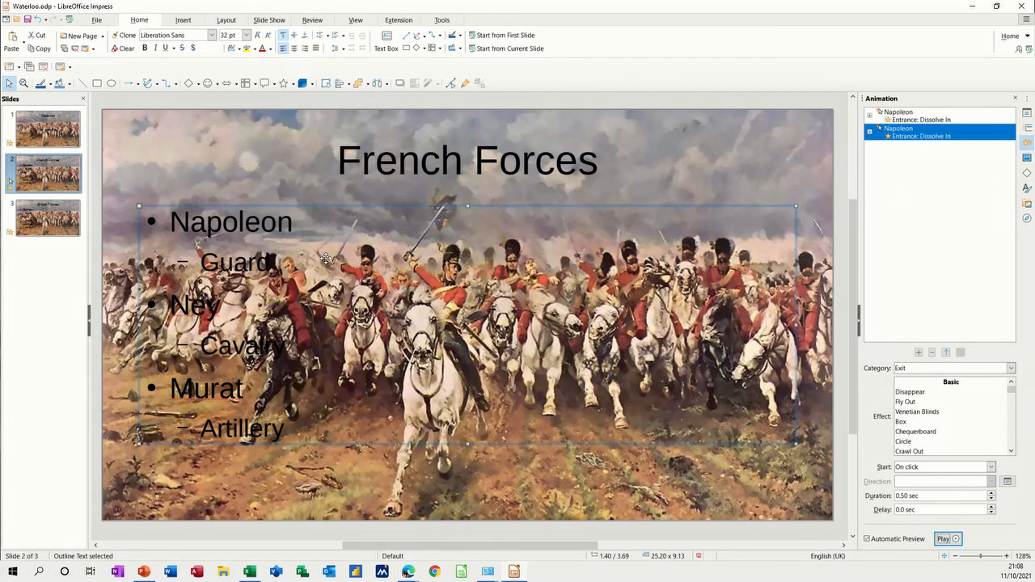
Return to the Waterloo title slide
{"action": "left_click", "coordinate": [52, 133]}
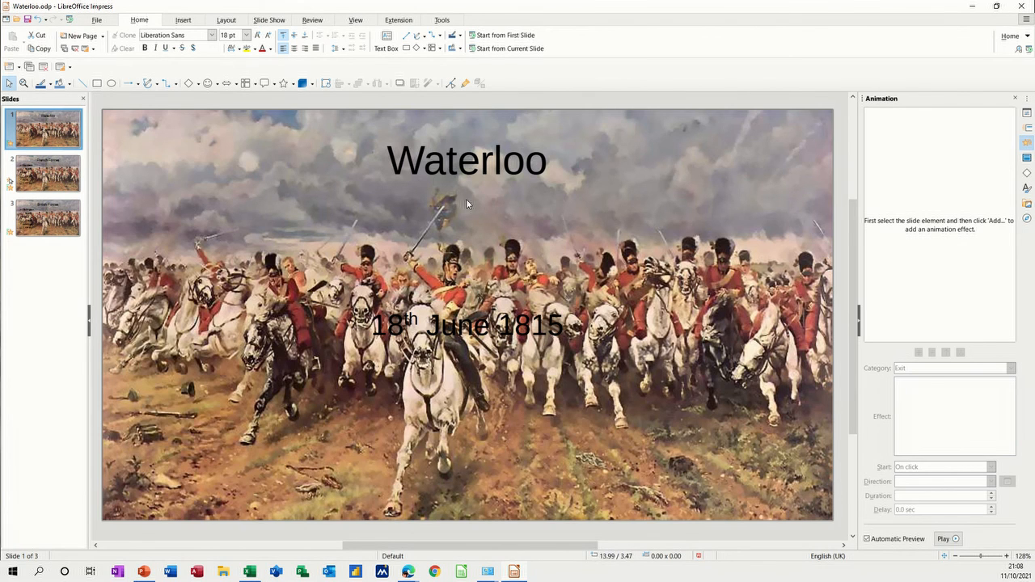
{"action": "scroll", "coordinate": [461, 216], "scroll_direction": "down", "scroll_amount": 1}
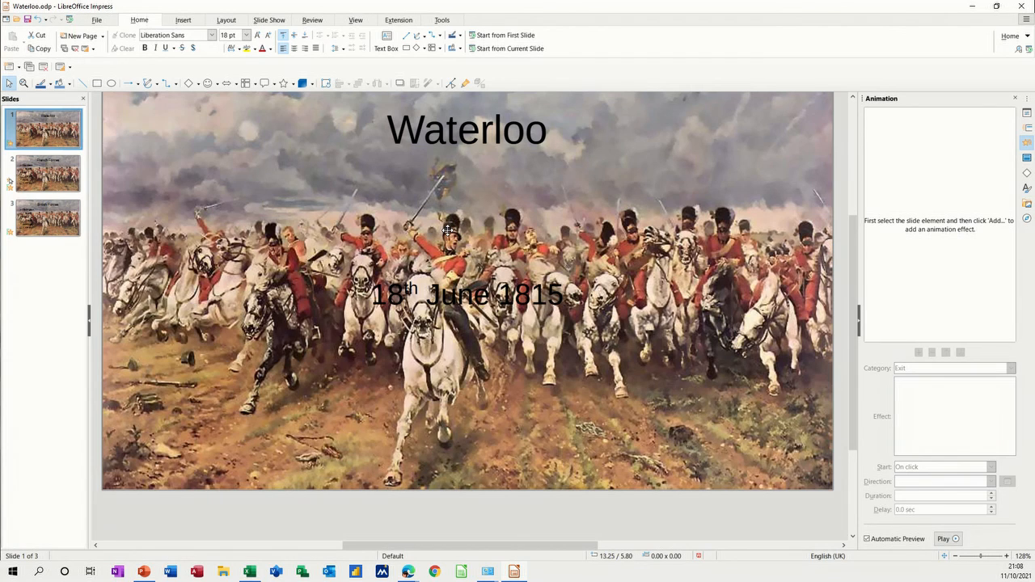